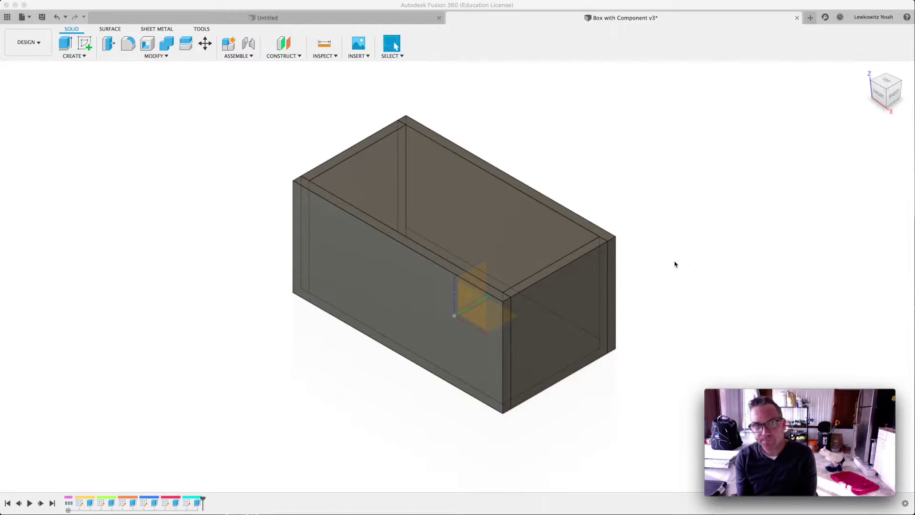
- Set the default modeling orientation to Z up in the general preferences
{"action": "left_click", "coordinate": [674, 261]}
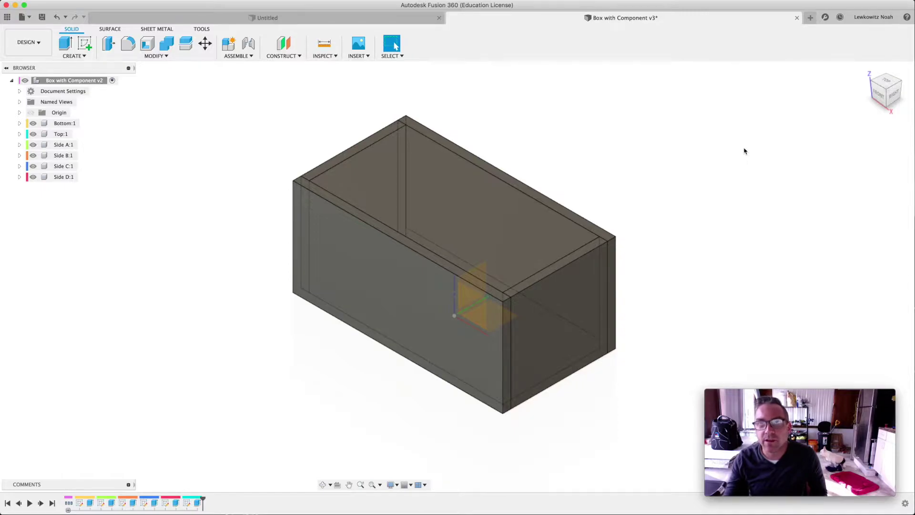
{"action": "left_click", "coordinate": [875, 18]}
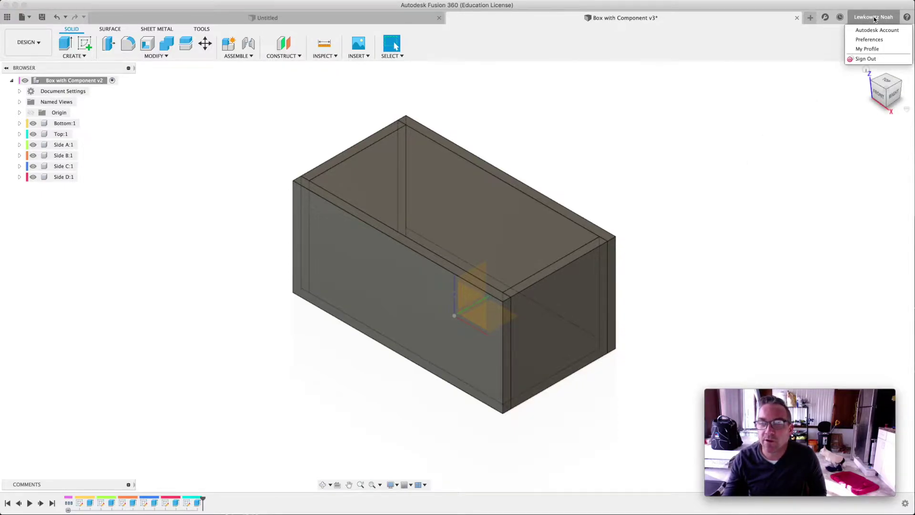
{"action": "left_click", "coordinate": [880, 41]}
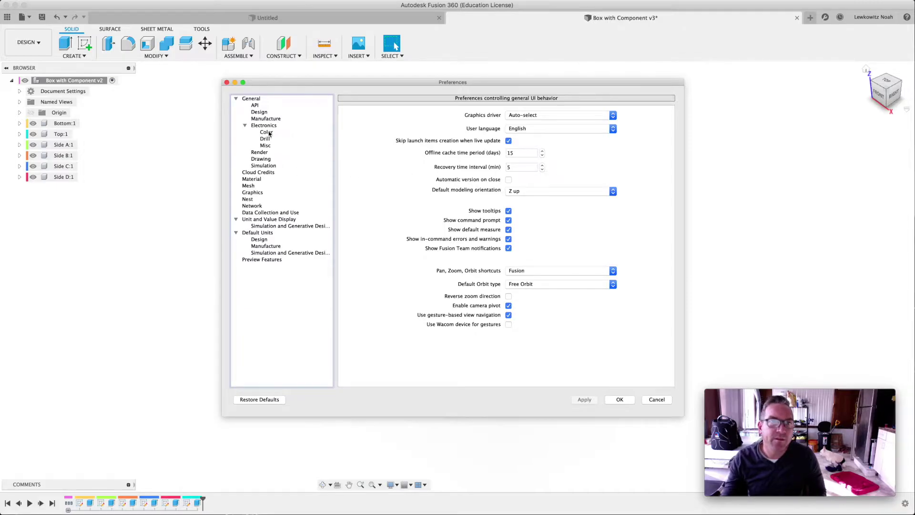
{"action": "left_click", "coordinate": [256, 100]}
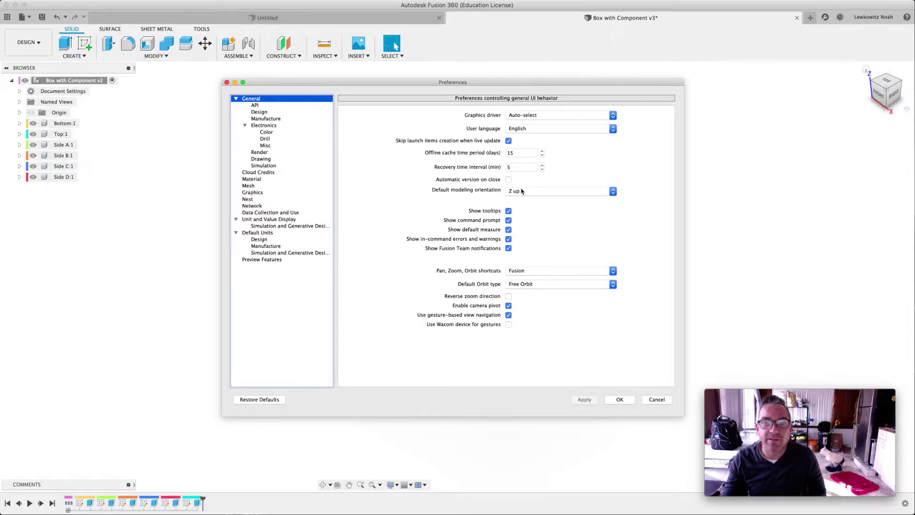
{"action": "left_click", "coordinate": [583, 191]}
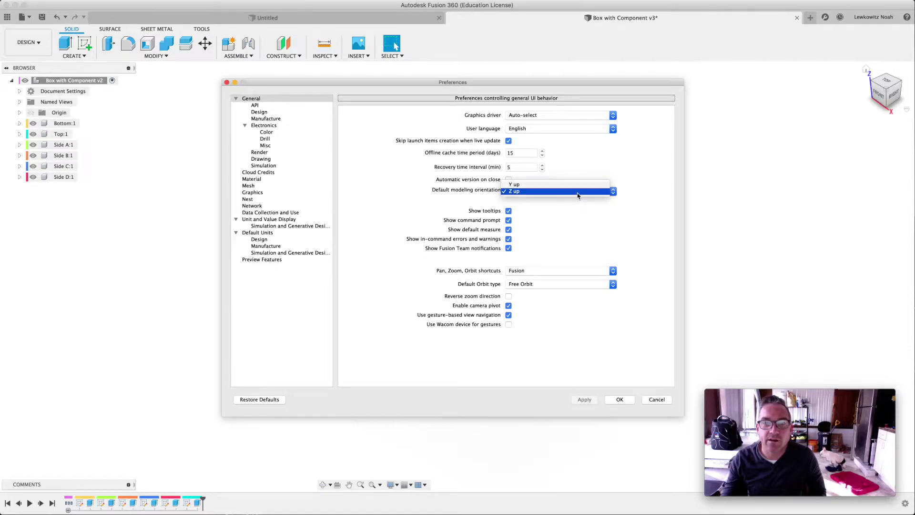
{"action": "left_click", "coordinate": [578, 191]}
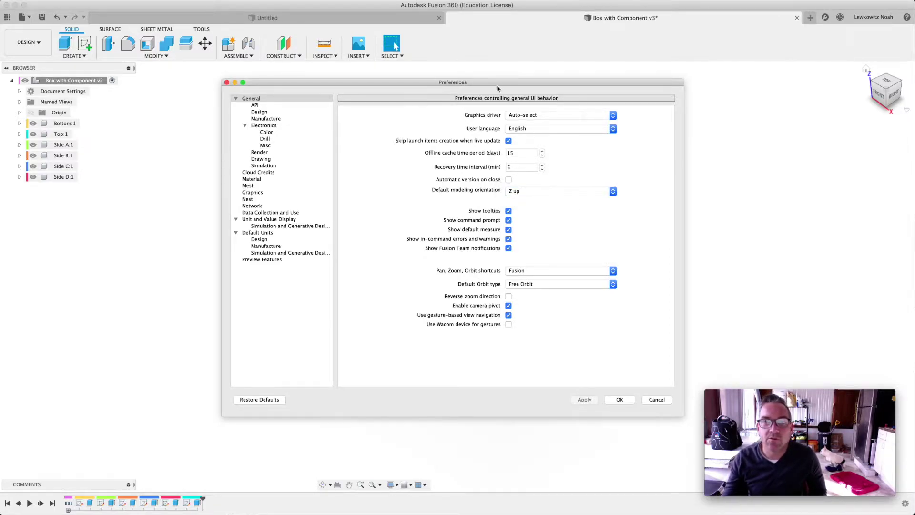
{"action": "left_click_drag", "start_coordinate": [490, 88], "coordinate": [834, 113]}
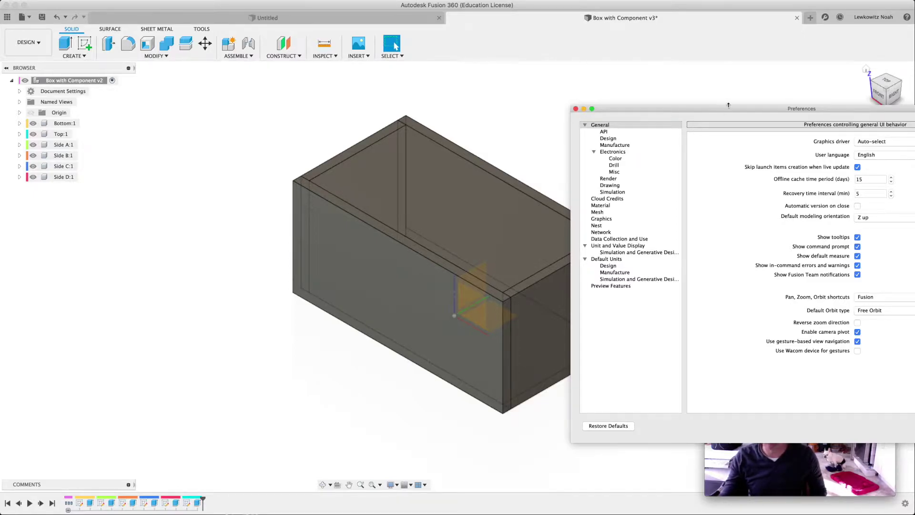
{"action": "left_click_drag", "start_coordinate": [729, 112], "coordinate": [103, 187]}
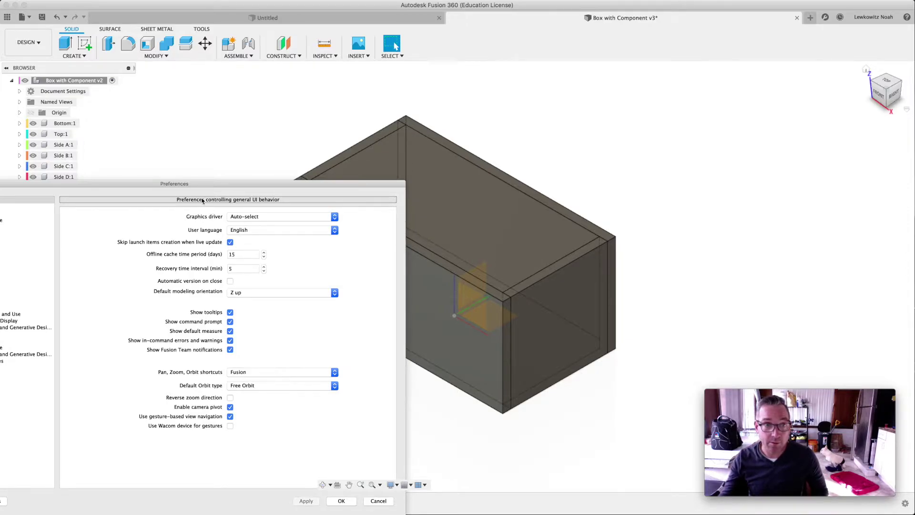
{"action": "left_click_drag", "start_coordinate": [188, 185], "coordinate": [410, 103]}
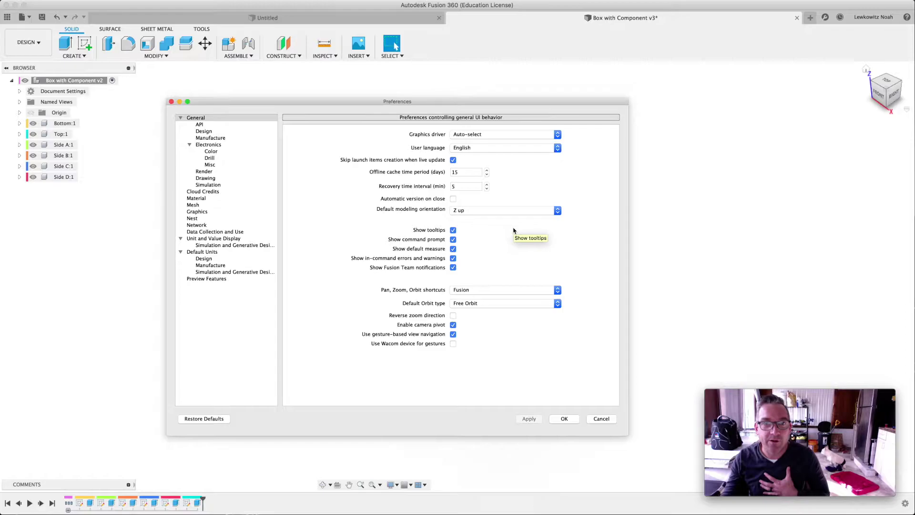
- Enable active component visibility in the Design preferences and activate the Bottom component
{"action": "left_click", "coordinate": [208, 179]}
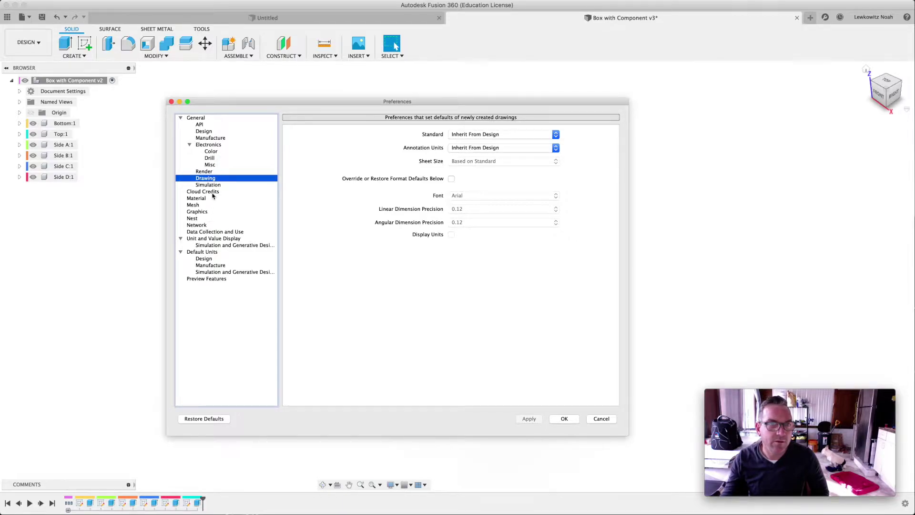
{"action": "left_click", "coordinate": [210, 132]}
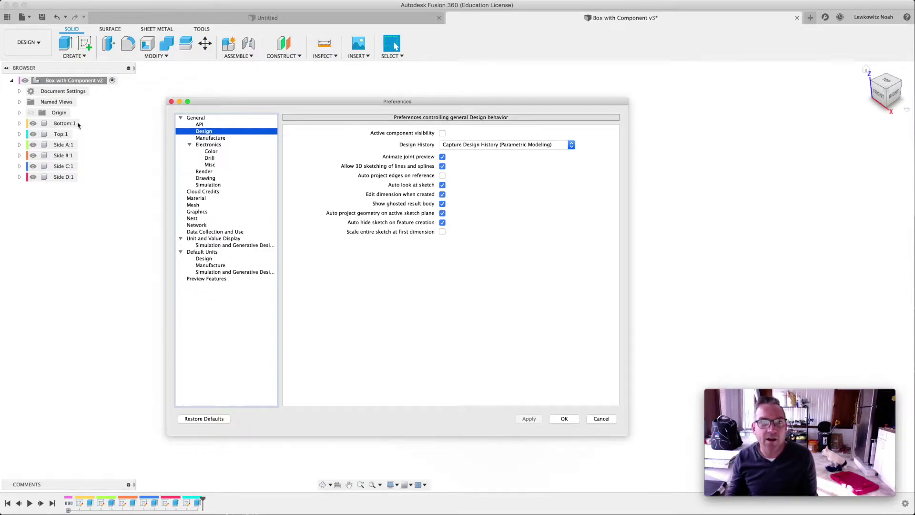
{"action": "mouse_move", "coordinate": [440, 103]}
{"action": "left_mouse_down"}
{"action": "mouse_move", "coordinate": [607, 114]}
{"action": "mouse_move", "coordinate": [624, 82]}
{"action": "mouse_move", "coordinate": [436, 88]}
{"action": "left_mouse_up"}
{"action": "left_click", "coordinate": [437, 118]}
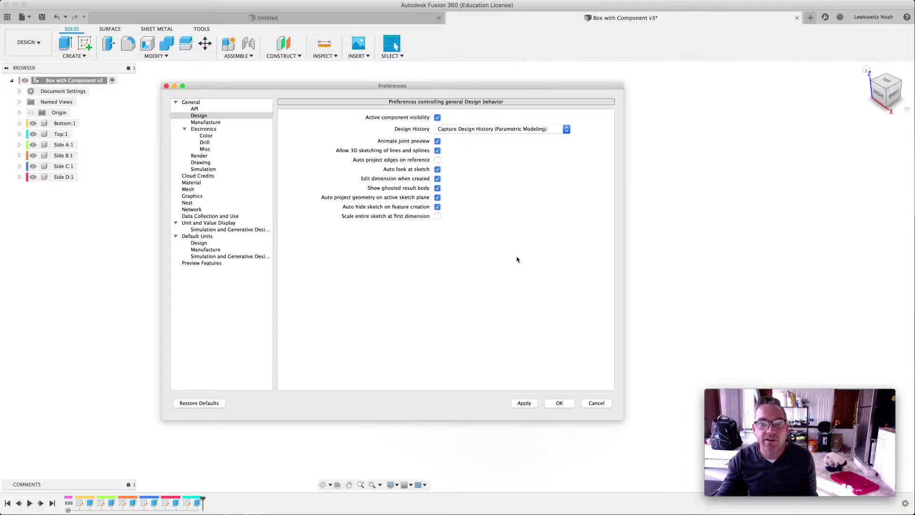
{"action": "left_click", "coordinate": [559, 403]}
{"action": "left_click", "coordinate": [79, 123]}
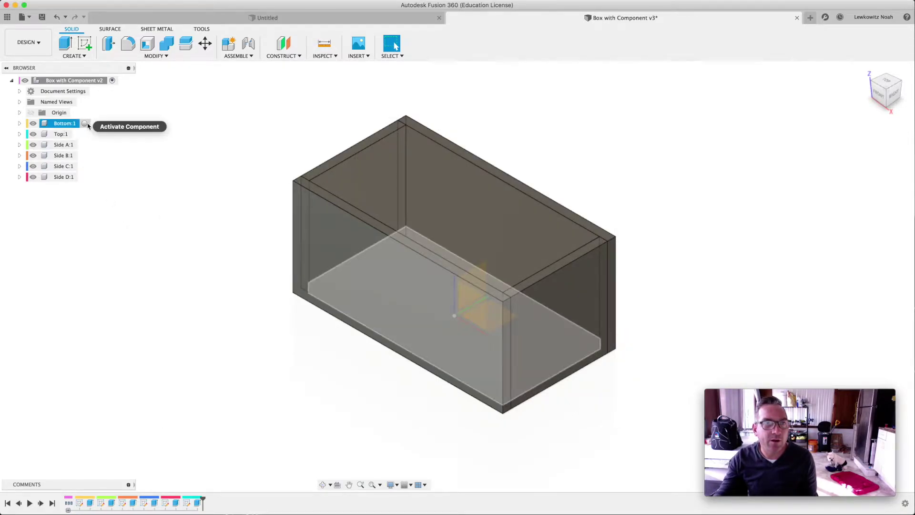
{"action": "left_click", "coordinate": [85, 124]}
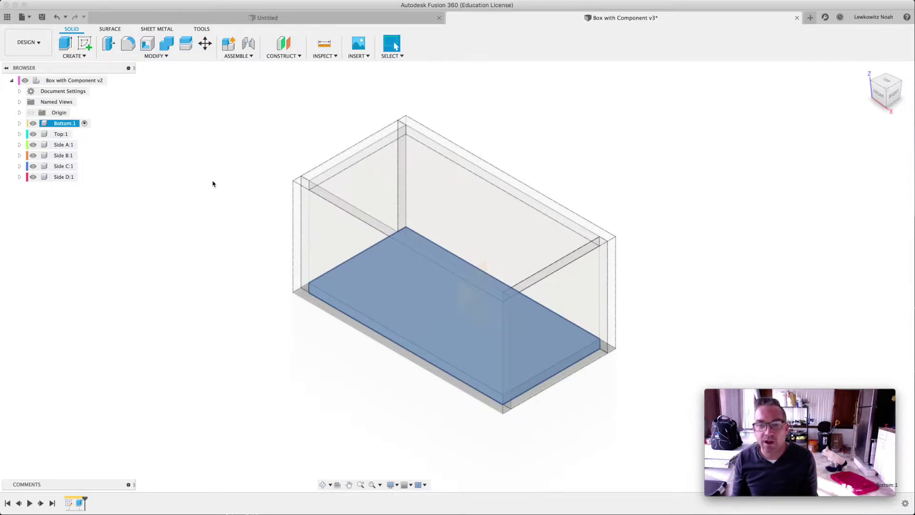
- Turn off active component visibility in the Design preferences
{"action": "left_click", "coordinate": [871, 17]}
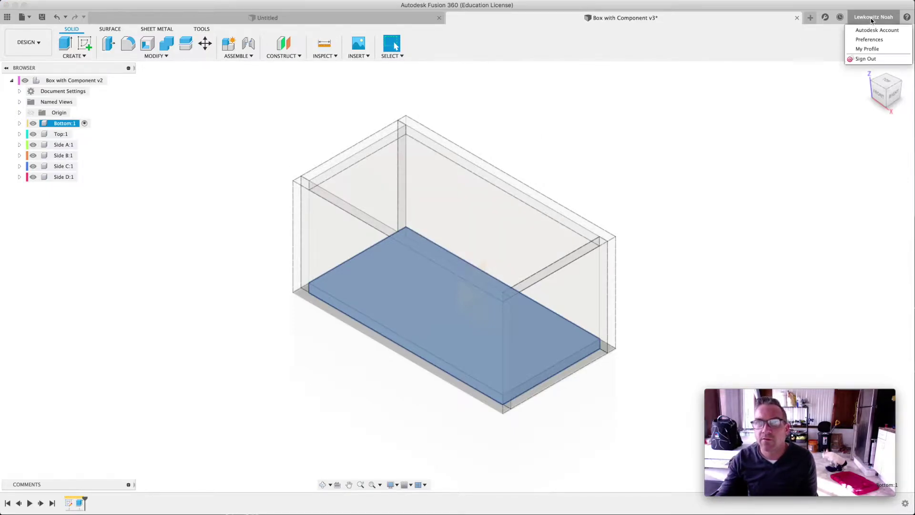
{"action": "left_click", "coordinate": [870, 41]}
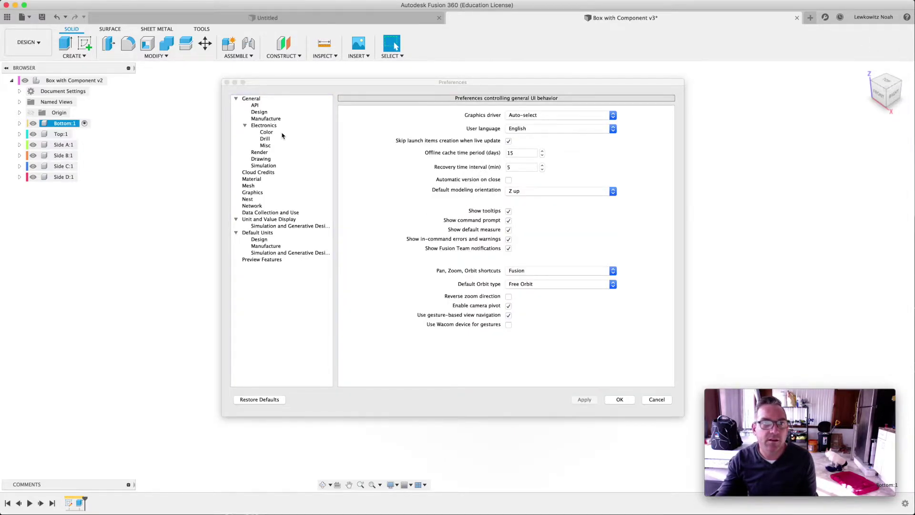
{"action": "left_click", "coordinate": [260, 112]}
{"action": "left_click", "coordinate": [497, 114]}
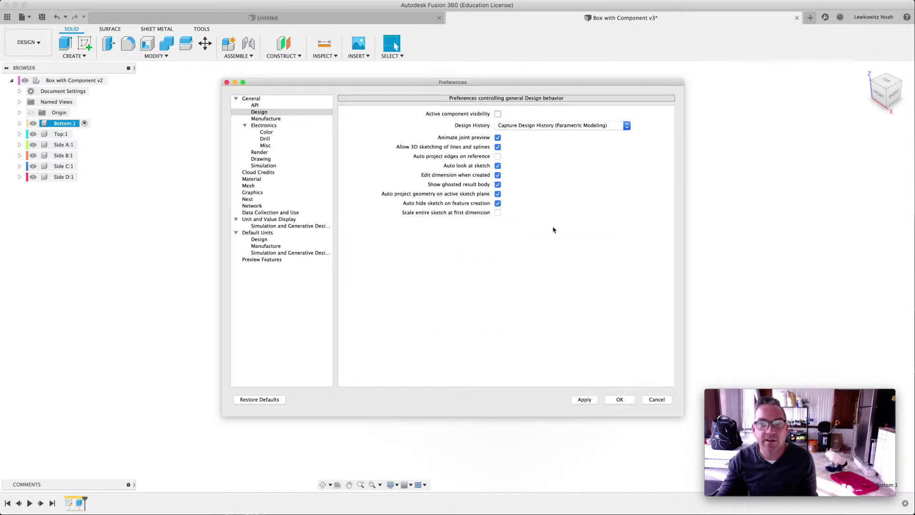
{"action": "left_click", "coordinate": [620, 399]}
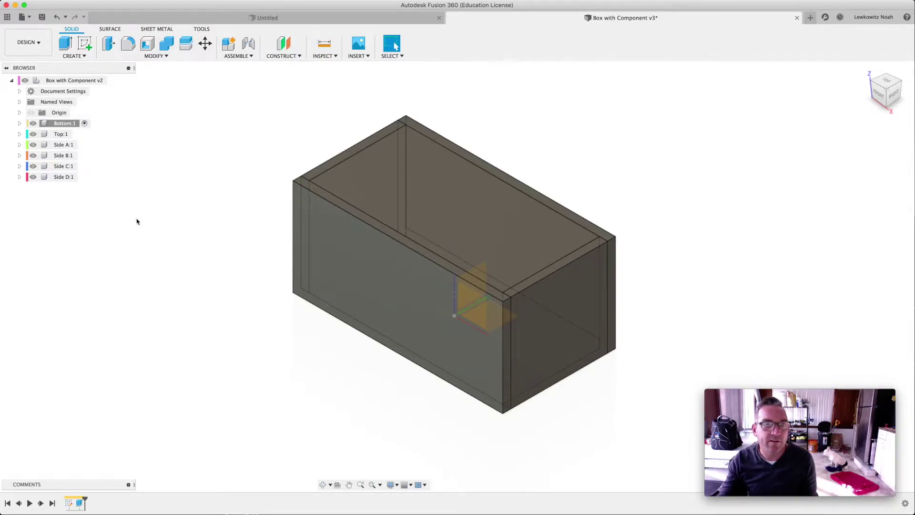
- Activate the Top component and clear the selection
{"action": "left_click", "coordinate": [77, 134]}
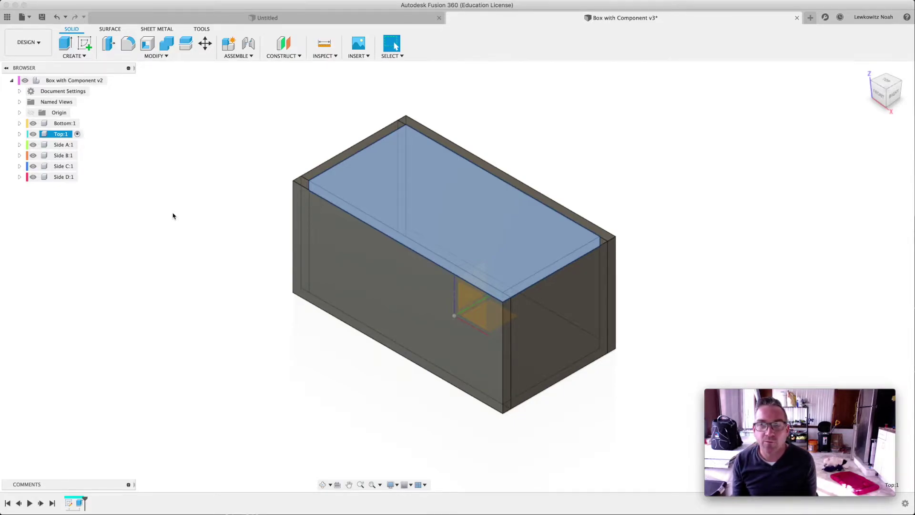
{"action": "left_click", "coordinate": [173, 215]}
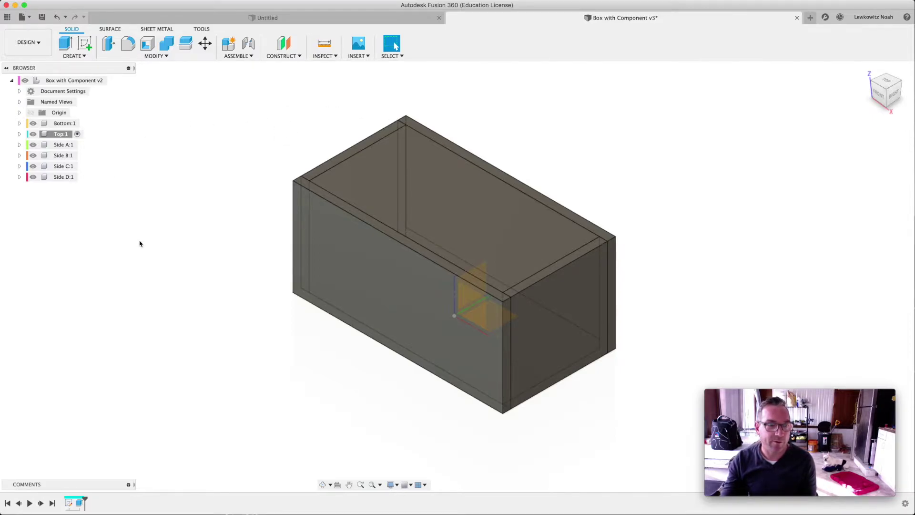
- Try starting the Line and Circle commands in the Top component's sketch, and leave the sketch without drawing
{"action": "double_click", "coordinate": [69, 503]}
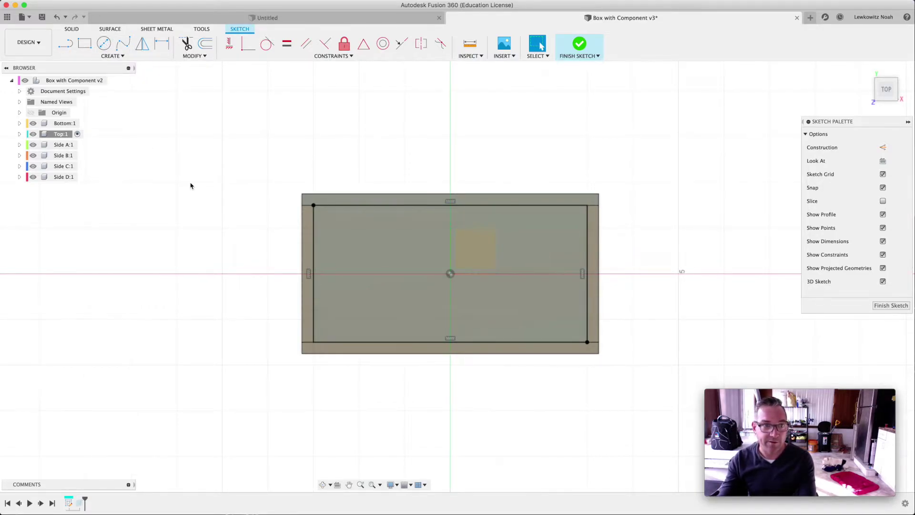
{"action": "key", "text": "l"}
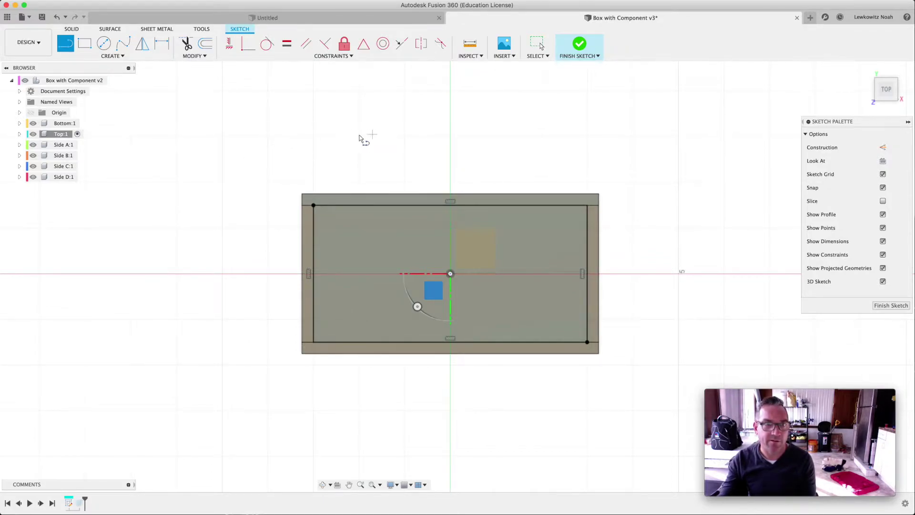
{"action": "key", "text": "Escape"}
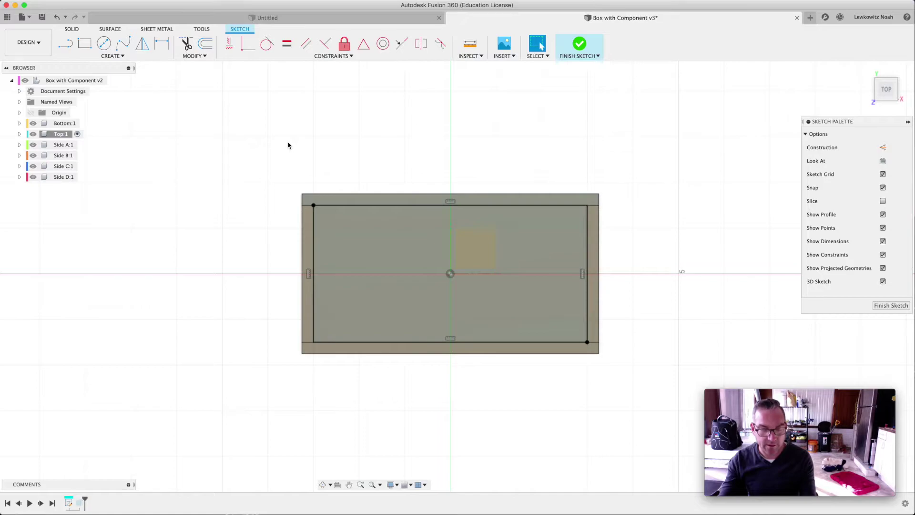
{"action": "key", "text": "c"}
{"action": "key", "text": "Escape"}
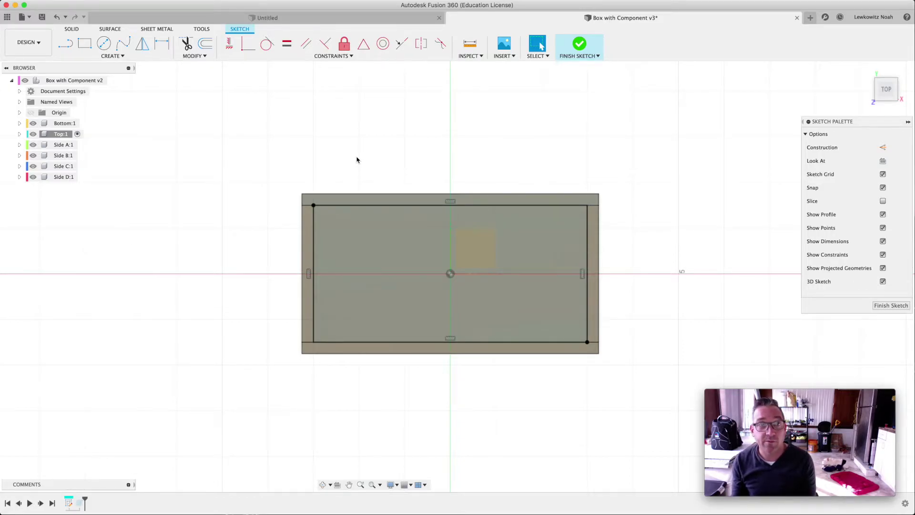
{"action": "left_click", "coordinate": [895, 305]}
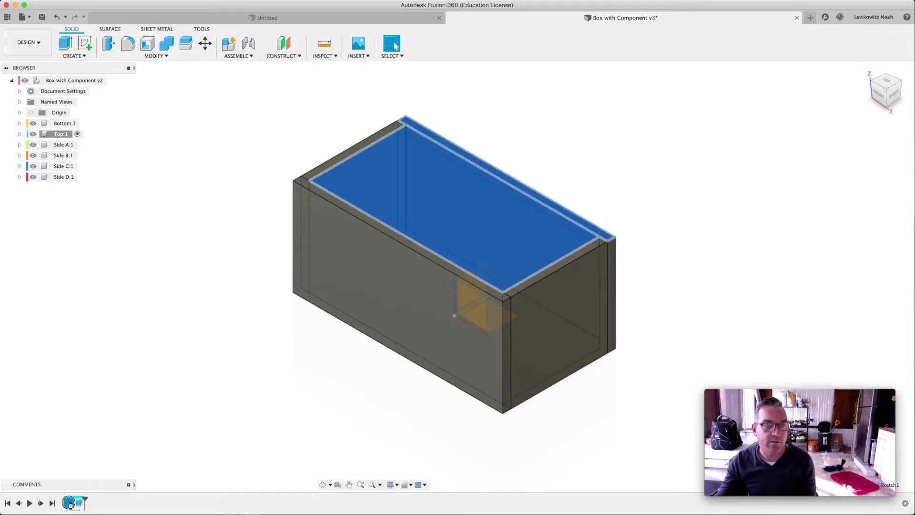
- Reopen the Top component's sketch and examine the pinning and shortcut options of the 2-Point Rectangle command
{"action": "double_click", "coordinate": [69, 501]}
{"action": "left_click", "coordinate": [112, 56]}
{"action": "mouse_move", "coordinate": [122, 75]}
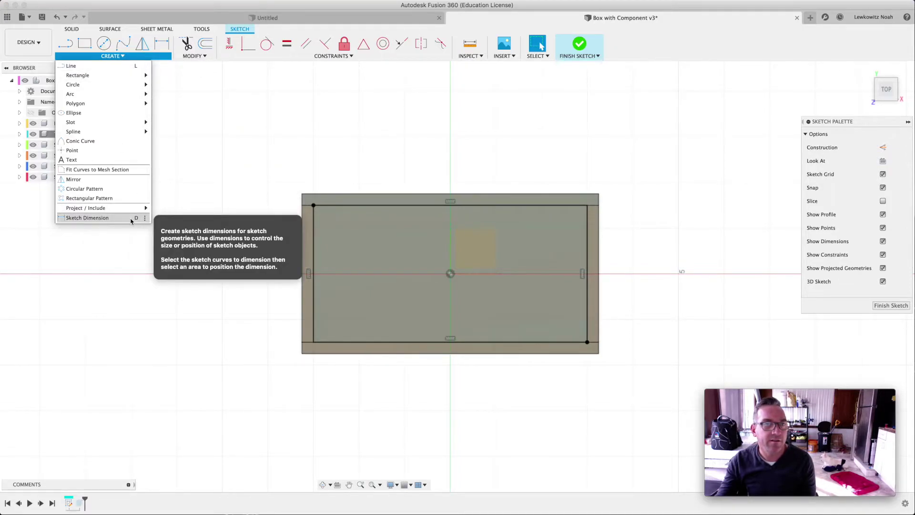
{"action": "mouse_move", "coordinate": [143, 210]}
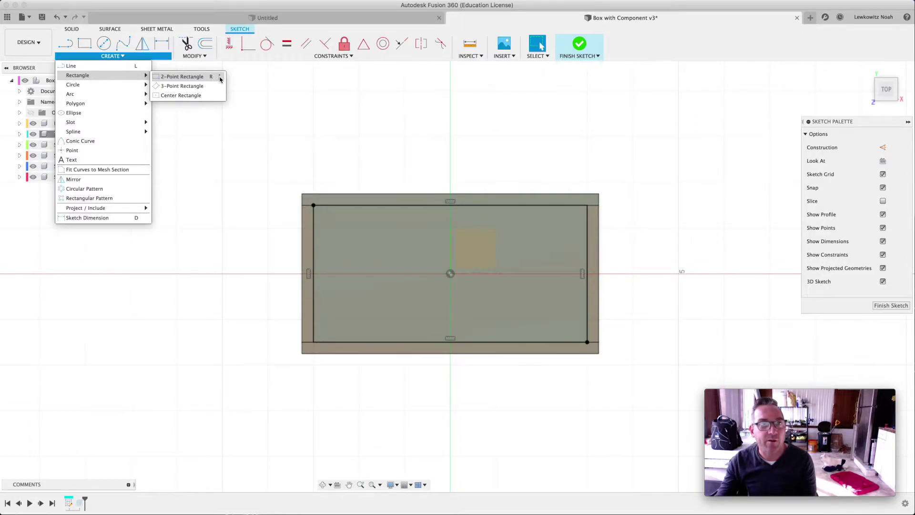
{"action": "left_click", "coordinate": [219, 77]}
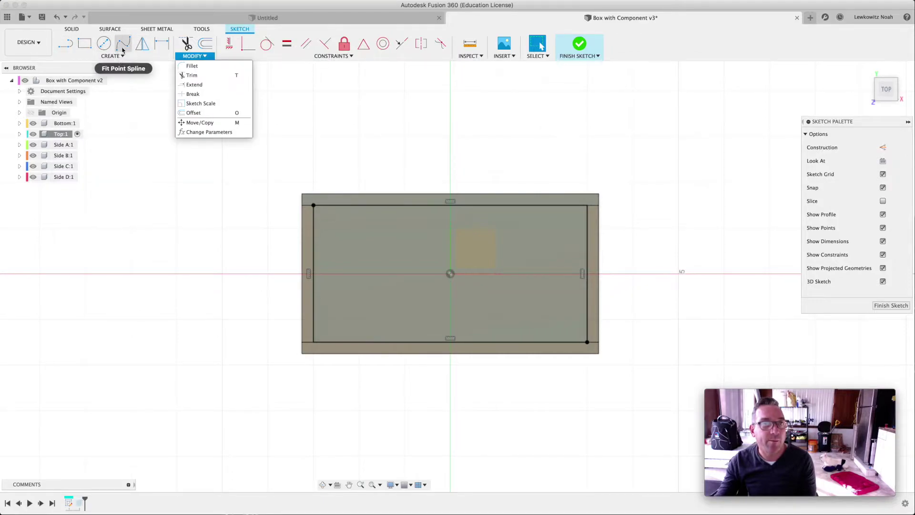
{"action": "mouse_move", "coordinate": [139, 57]}
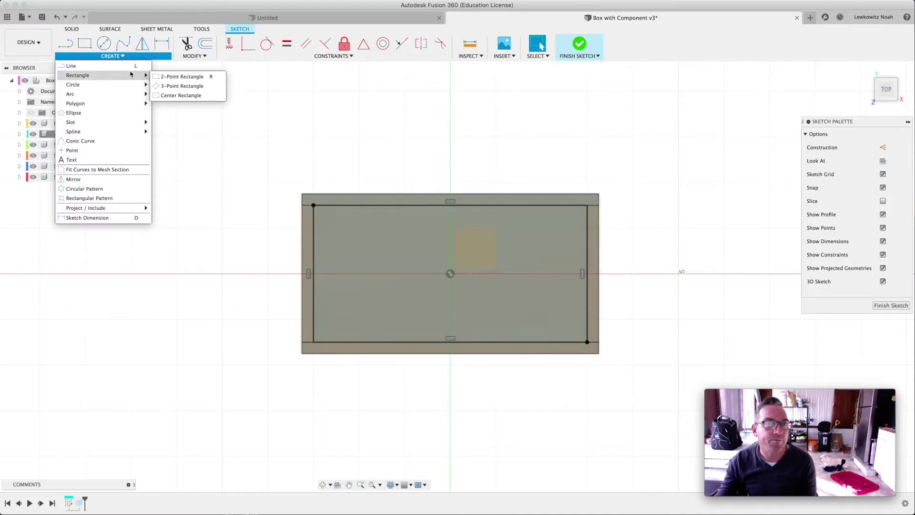
{"action": "left_click", "coordinate": [220, 77]}
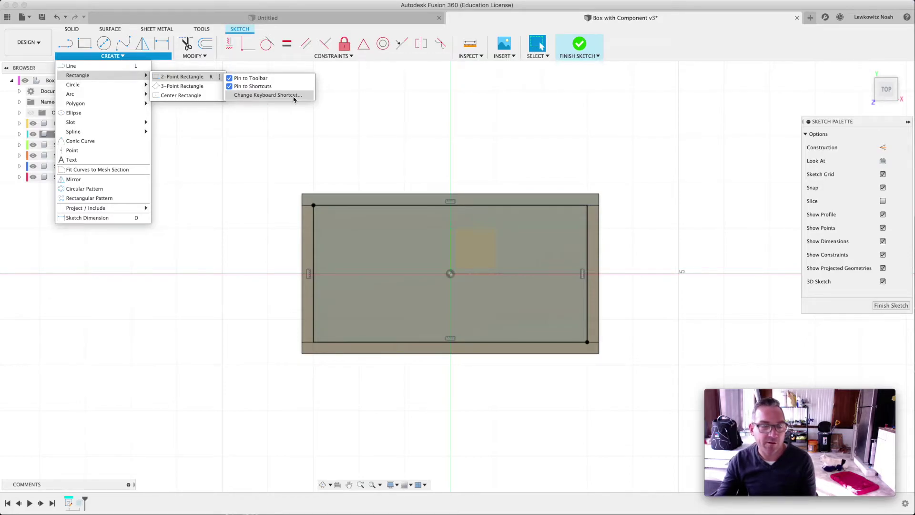
{"action": "left_click", "coordinate": [263, 157]}
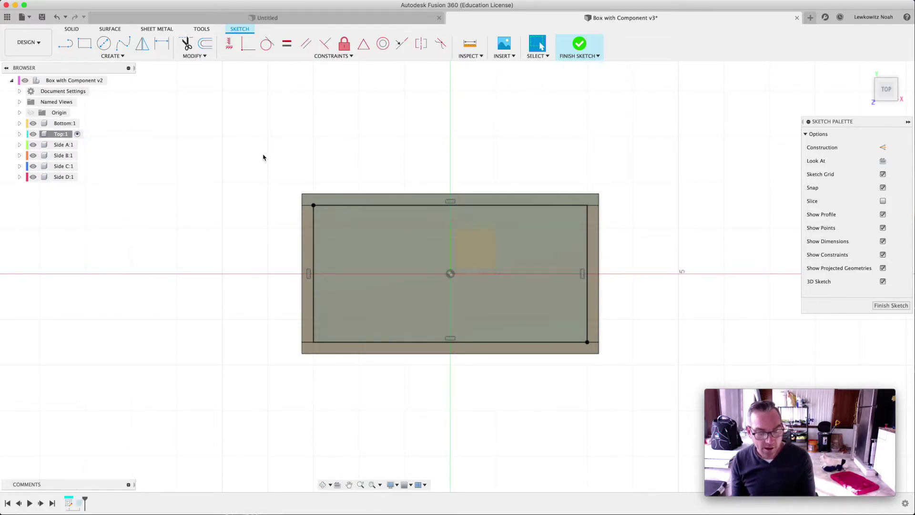
- Search the sketch shortcuts for "rec" and "proj", and add the Project command to the shortcuts
{"action": "key", "text": "s"}
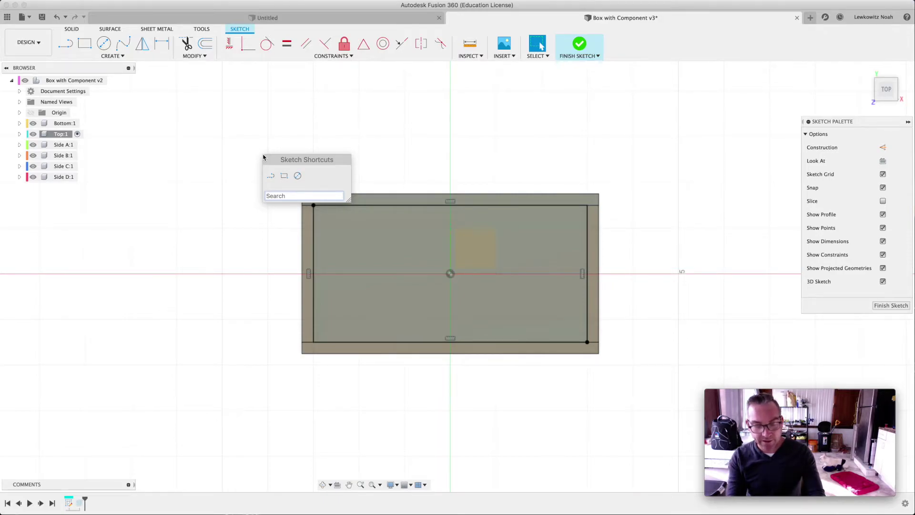
{"action": "type", "text": "rec"}
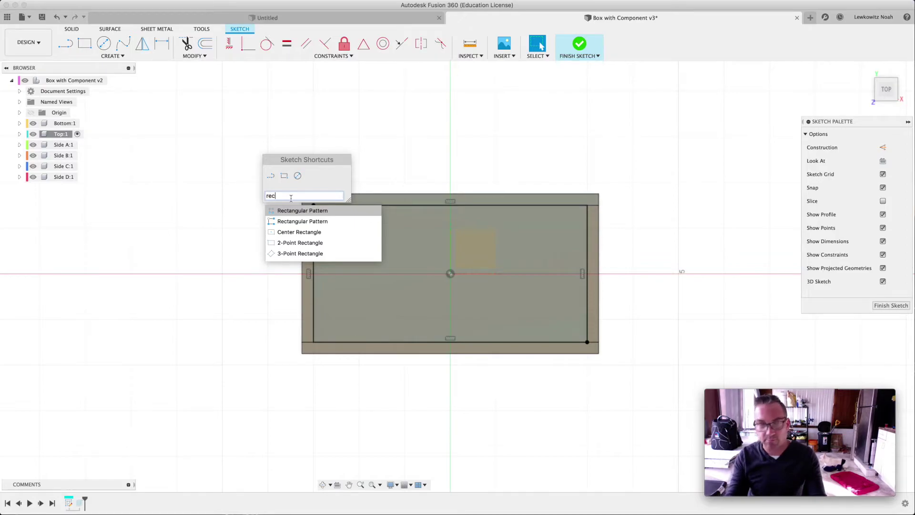
{"action": "key", "text": "BackSpace"}
{"action": "key", "text": "BackSpace"}
{"action": "key", "text": "BackSpace"}
{"action": "type", "text": "proj"}
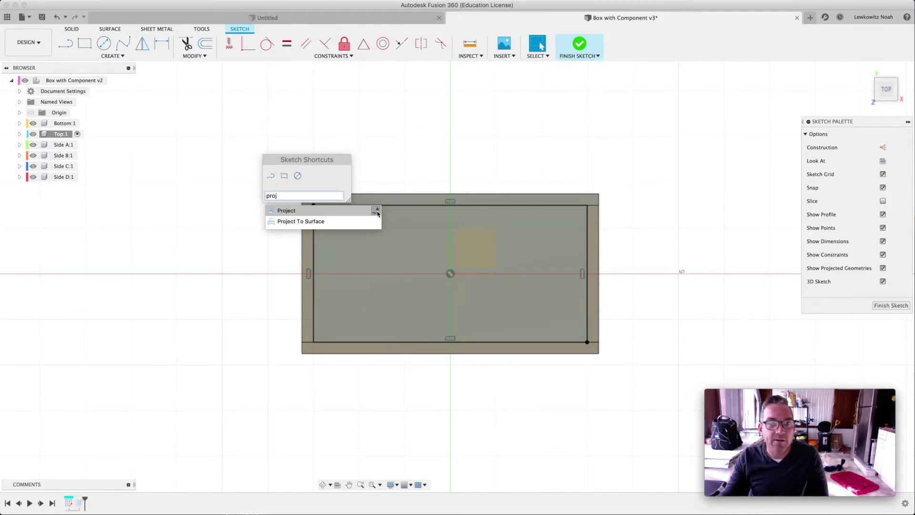
{"action": "left_click", "coordinate": [376, 211]}
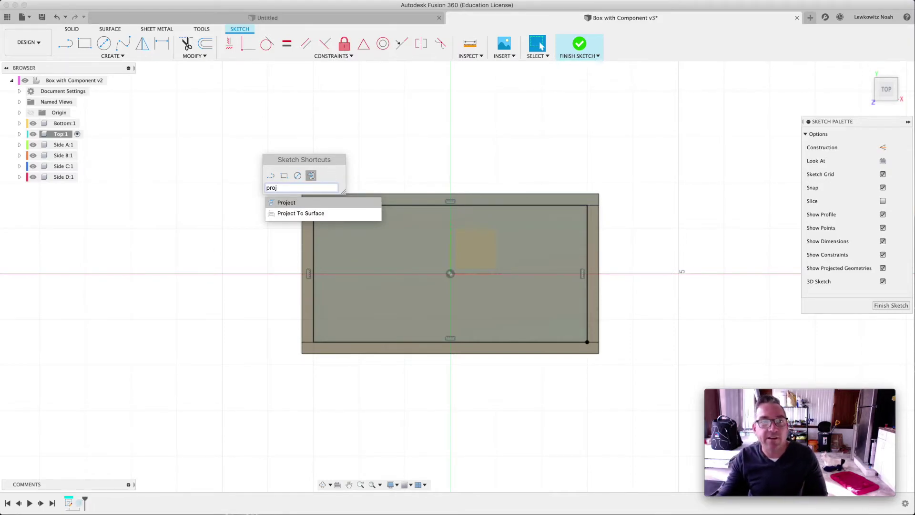
- Clear the search in Sketch Shortcuts, recheck the pinned commands, and finish the Top component's sketch
{"action": "left_click", "coordinate": [281, 188]}
{"action": "key", "text": "BackSpace"}
{"action": "key", "text": "BackSpace"}
{"action": "key", "text": "BackSpace"}
{"action": "key", "text": "BackSpace"}
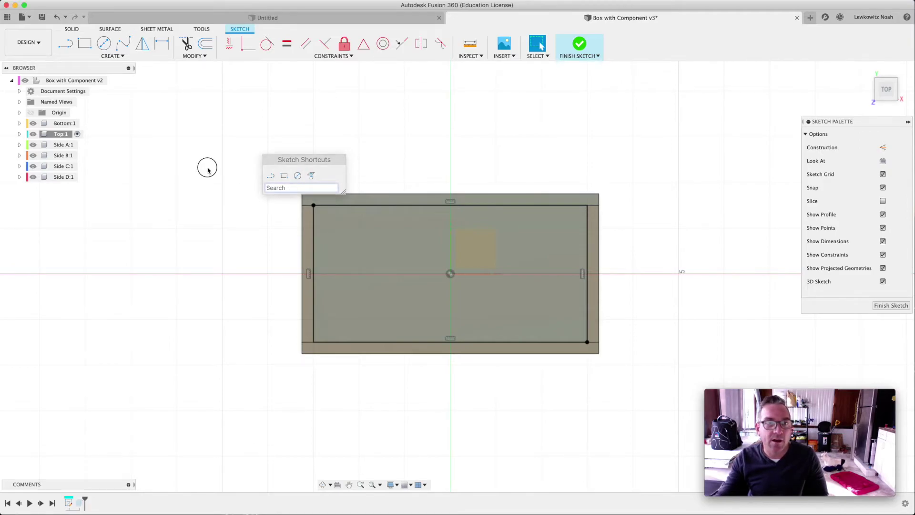
{"action": "key", "text": "s"}
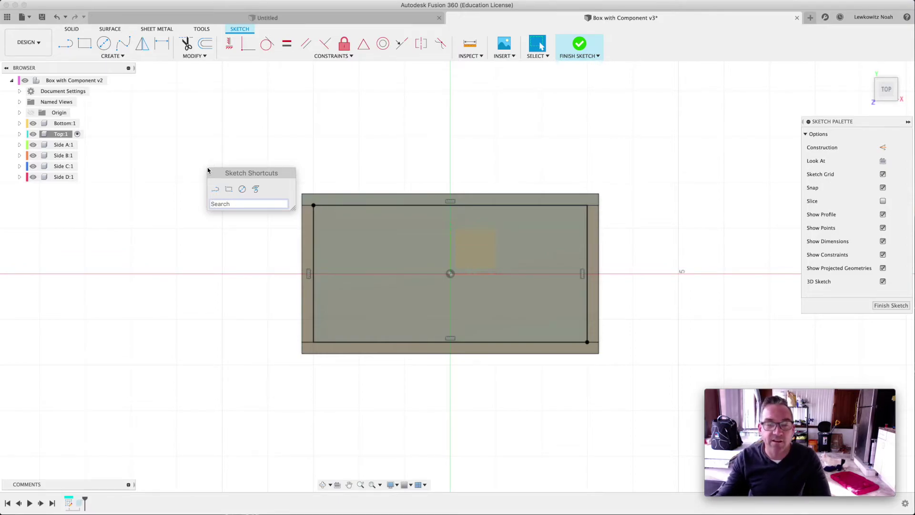
{"action": "key", "text": "Escape"}
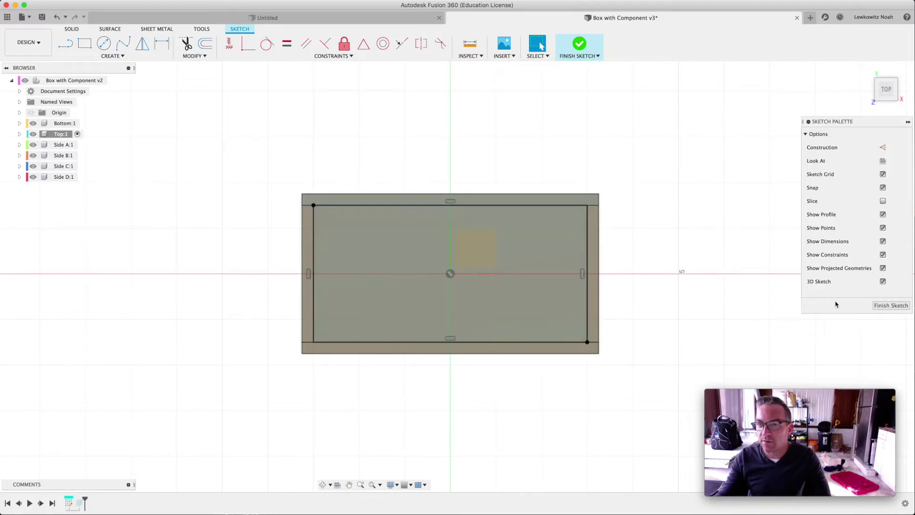
{"action": "left_click", "coordinate": [890, 306]}
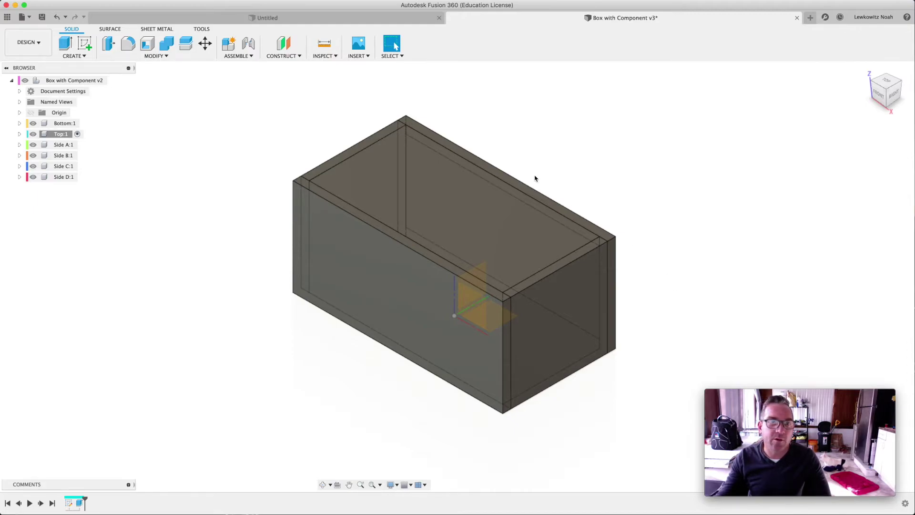
- Measure the length of the outer vertical edge at the left end of Side C
{"action": "left_click", "coordinate": [336, 57]}
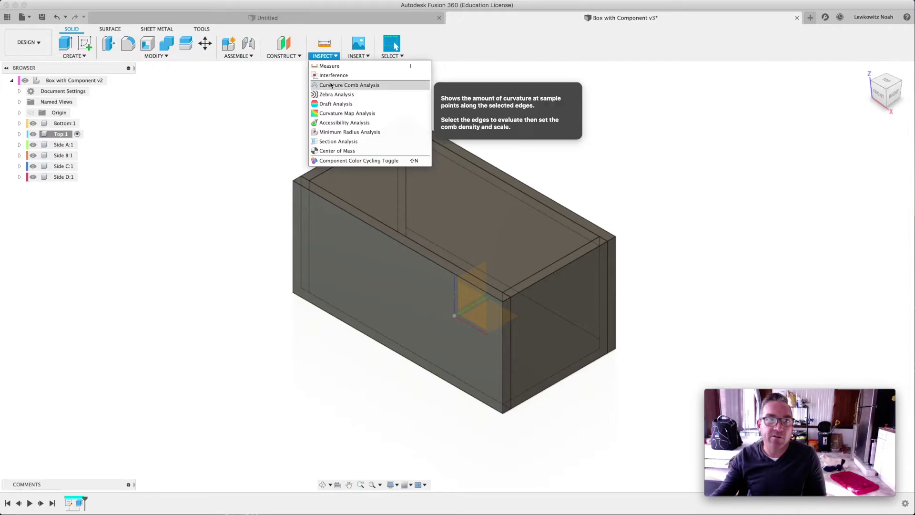
{"action": "left_click", "coordinate": [328, 66]}
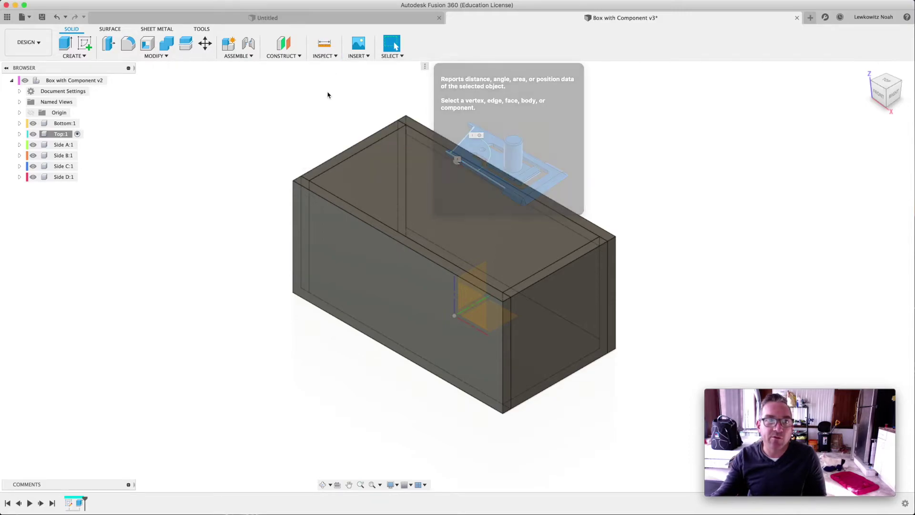
{"action": "left_click", "coordinate": [293, 193]}
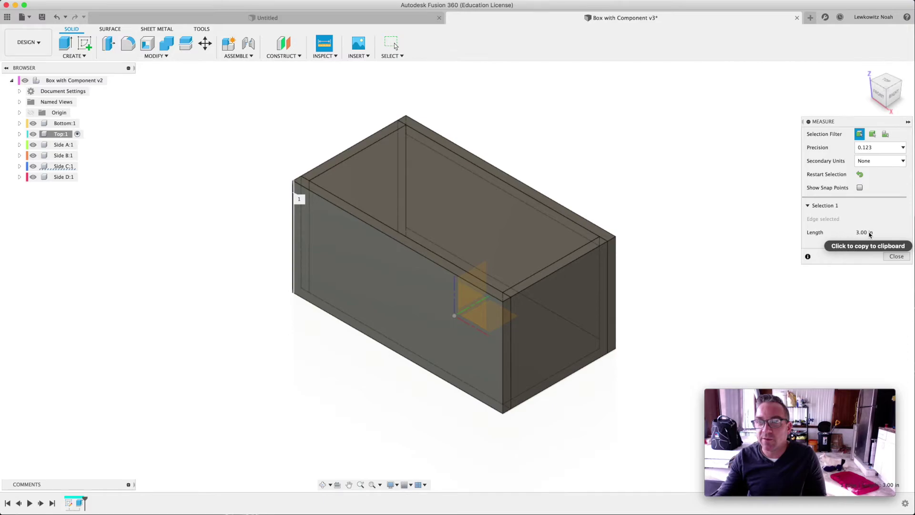
{"action": "left_click", "coordinate": [896, 256]}
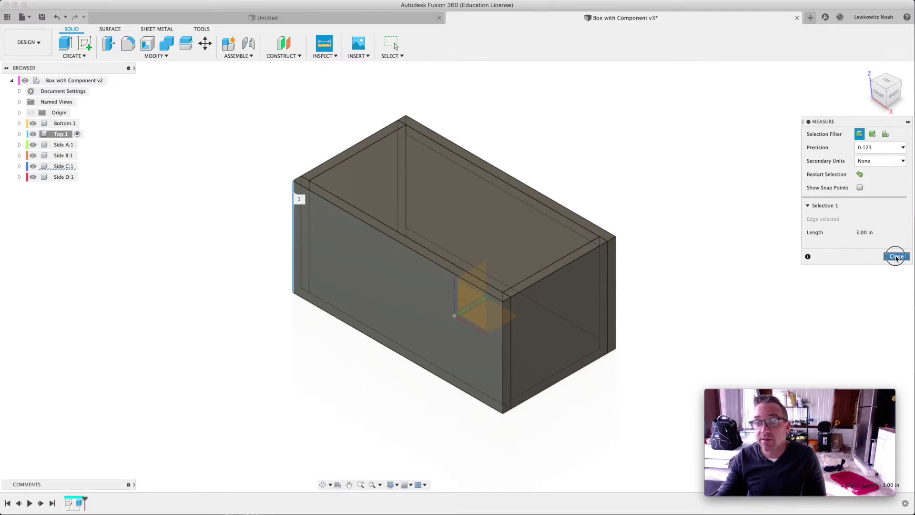
- Measure the area and loop length of the Top component's upper face, and leave the Measure command
{"action": "left_click", "coordinate": [324, 47]}
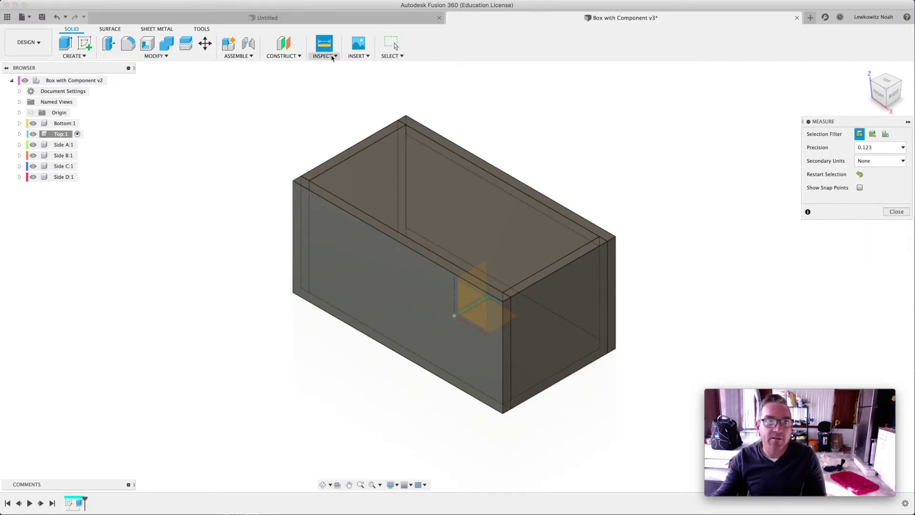
{"action": "left_click", "coordinate": [332, 58]}
{"action": "left_click", "coordinate": [333, 57]}
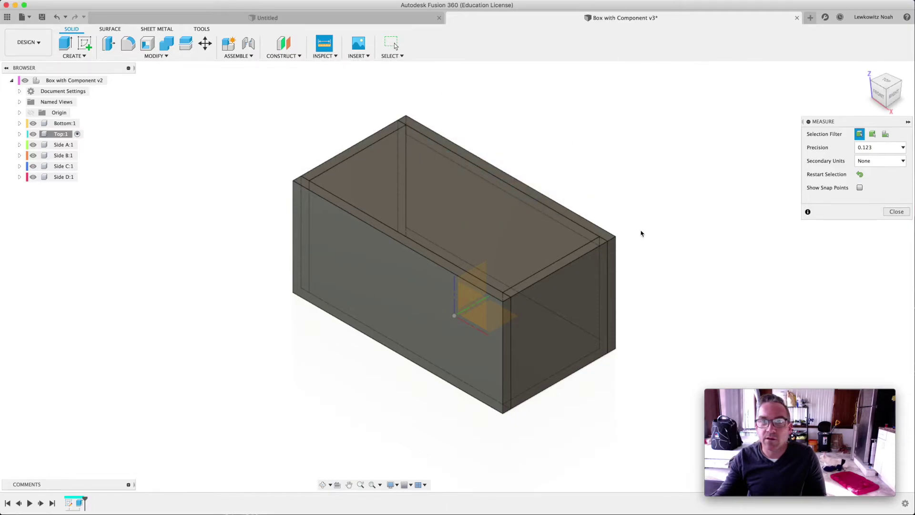
{"action": "left_click", "coordinate": [517, 233]}
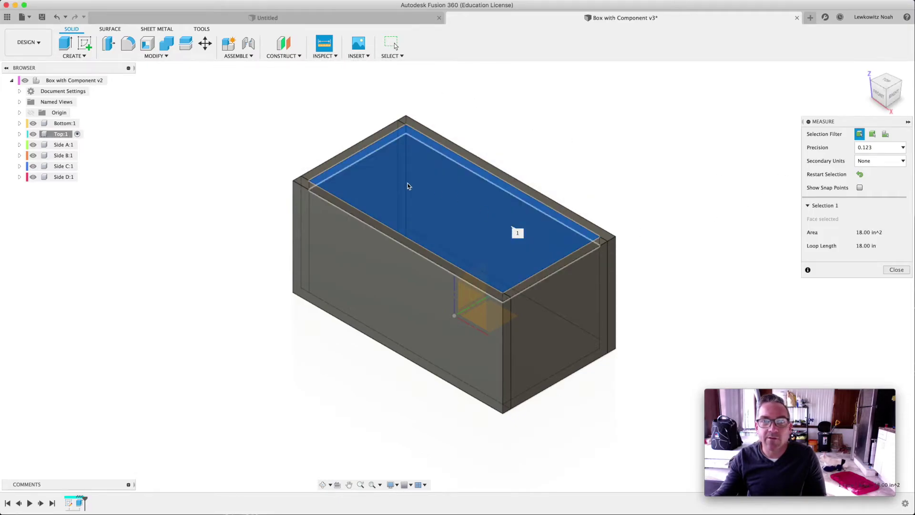
{"action": "left_click", "coordinate": [896, 271]}
- Turn on Component Color Cycling so each part of the box has its own colour
{"action": "left_click", "coordinate": [332, 57]}
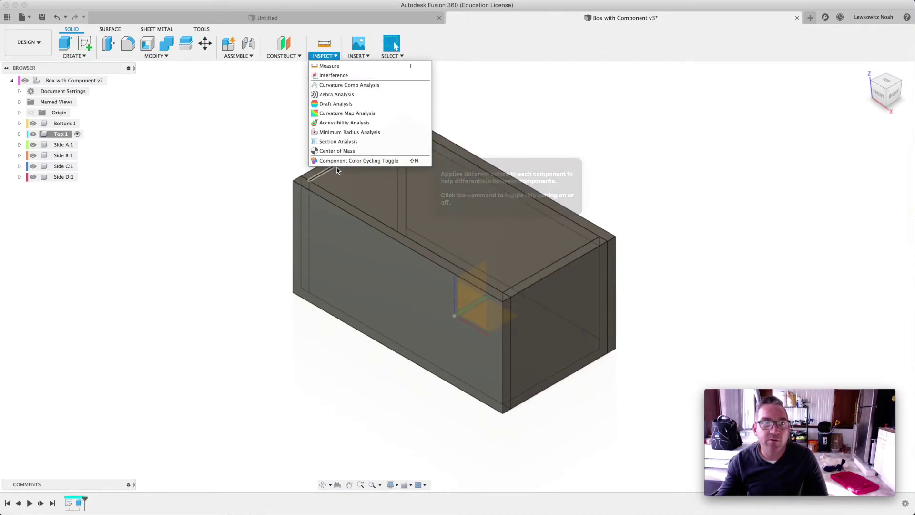
{"action": "left_click", "coordinate": [391, 161]}
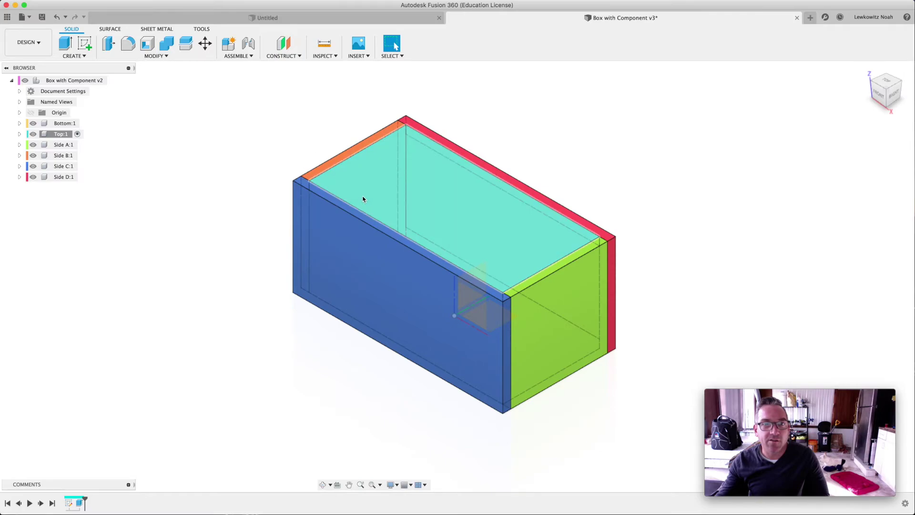
{"action": "left_click", "coordinate": [30, 180]}
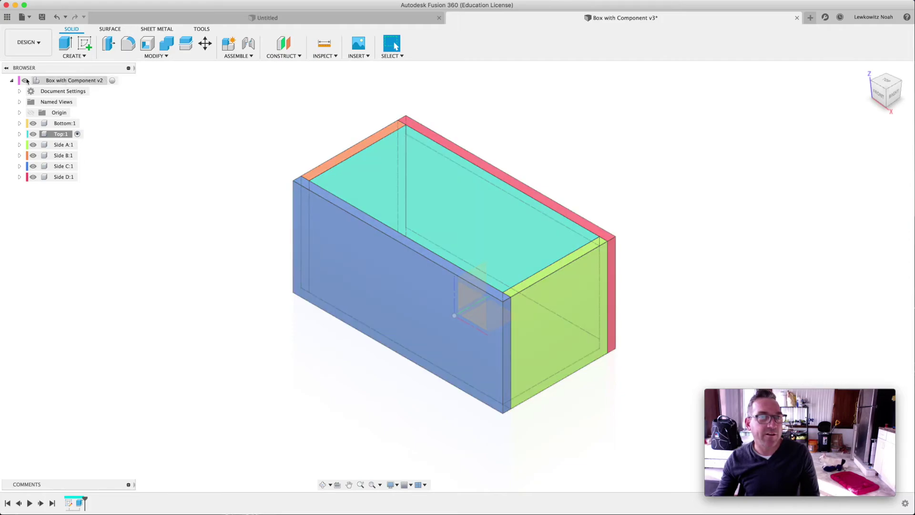
- Activate the root component Box with Component v2, and expand and collapse the Empty Components group in the timeline
{"action": "left_click", "coordinate": [112, 81]}
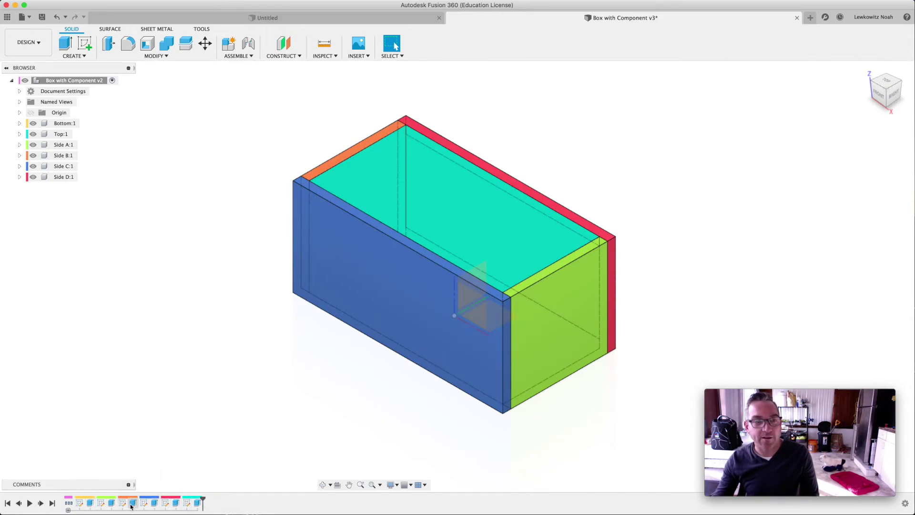
{"action": "left_click", "coordinate": [69, 503]}
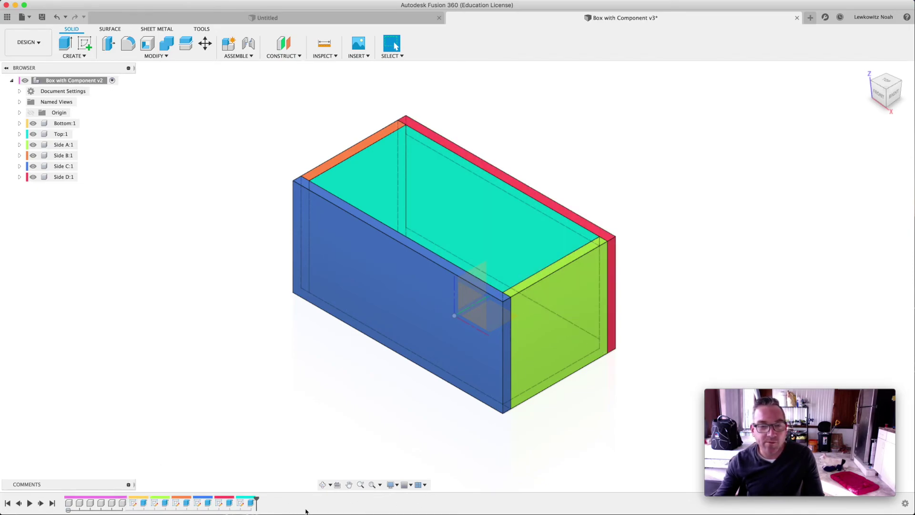
{"action": "left_click", "coordinate": [68, 510]}
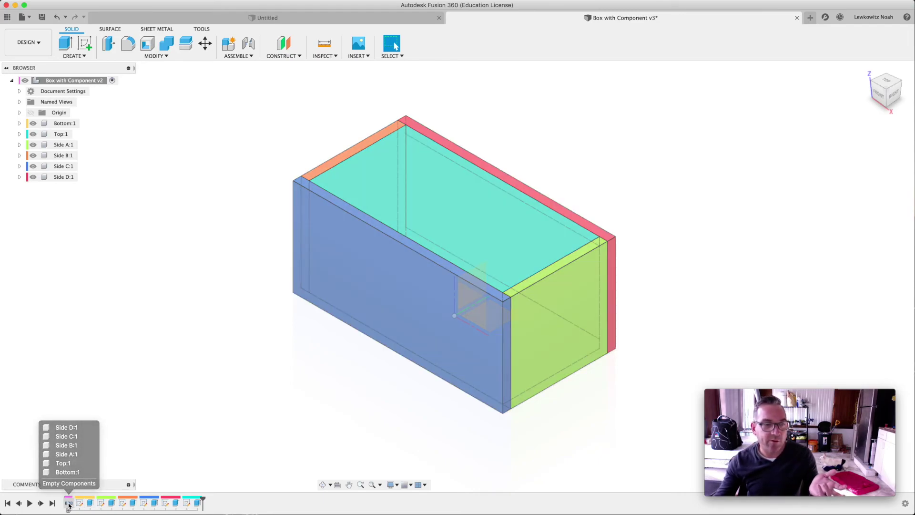
- Examine the available commands for the Empty Components group in the timeline, and clear the selection
{"action": "right_click", "coordinate": [69, 503]}
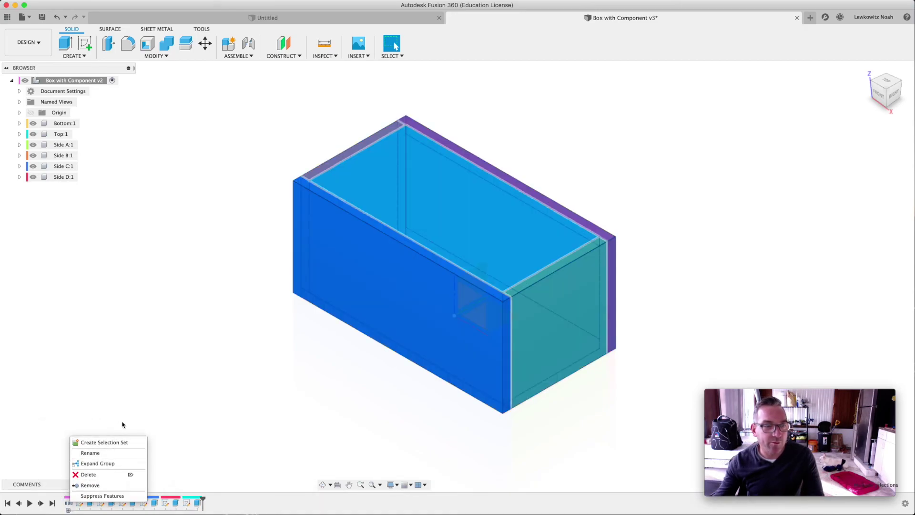
{"action": "left_click", "coordinate": [126, 385]}
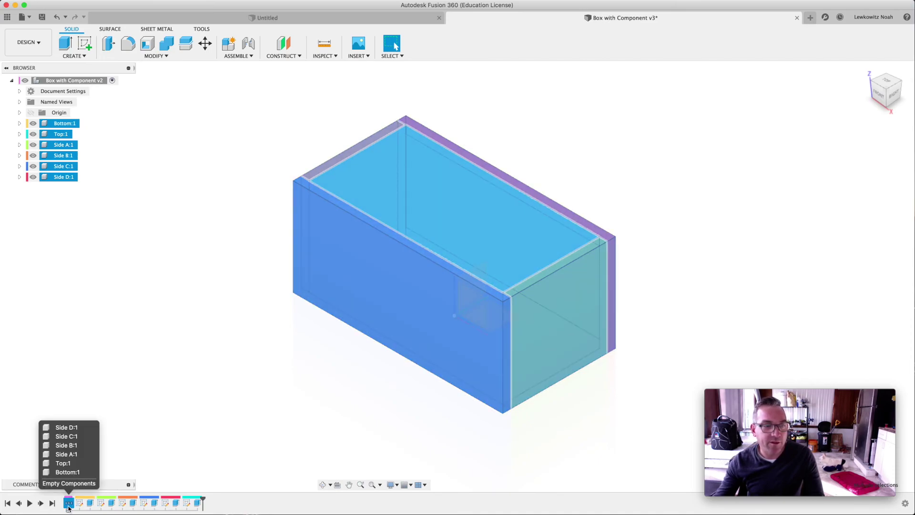
{"action": "left_click", "coordinate": [189, 448]}
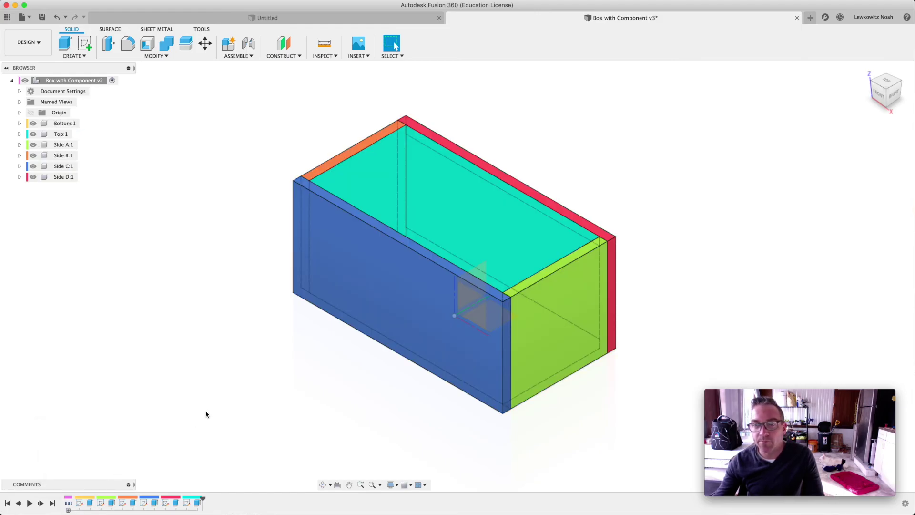